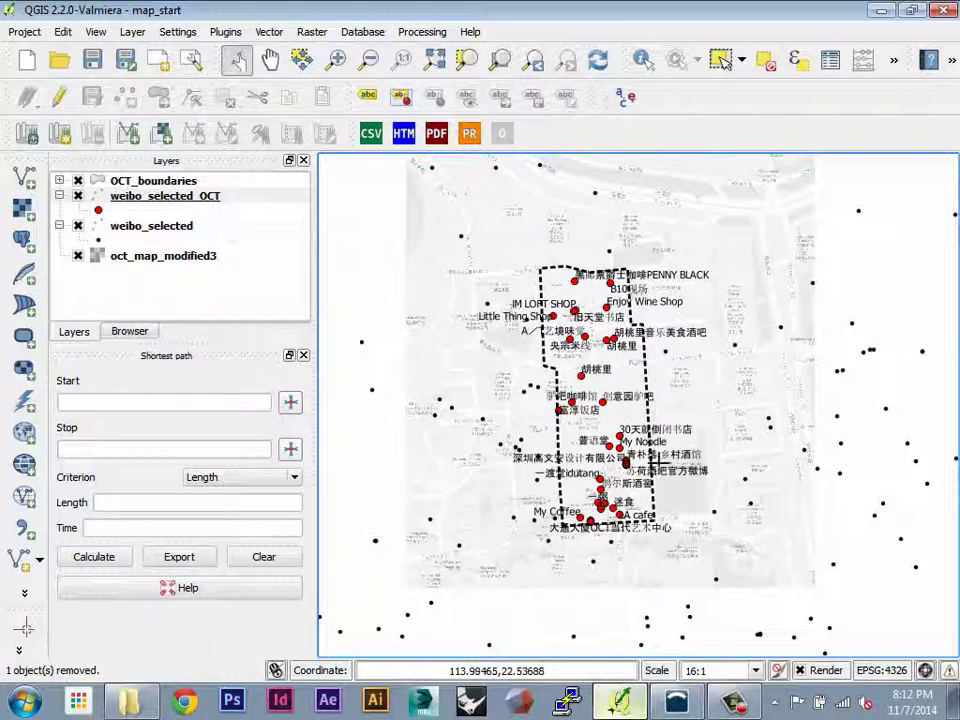
- Add predictedPOIID.txt from the demo_class data folder as a delimited text layer with no geometry (attribute only table)
click(175, 292)
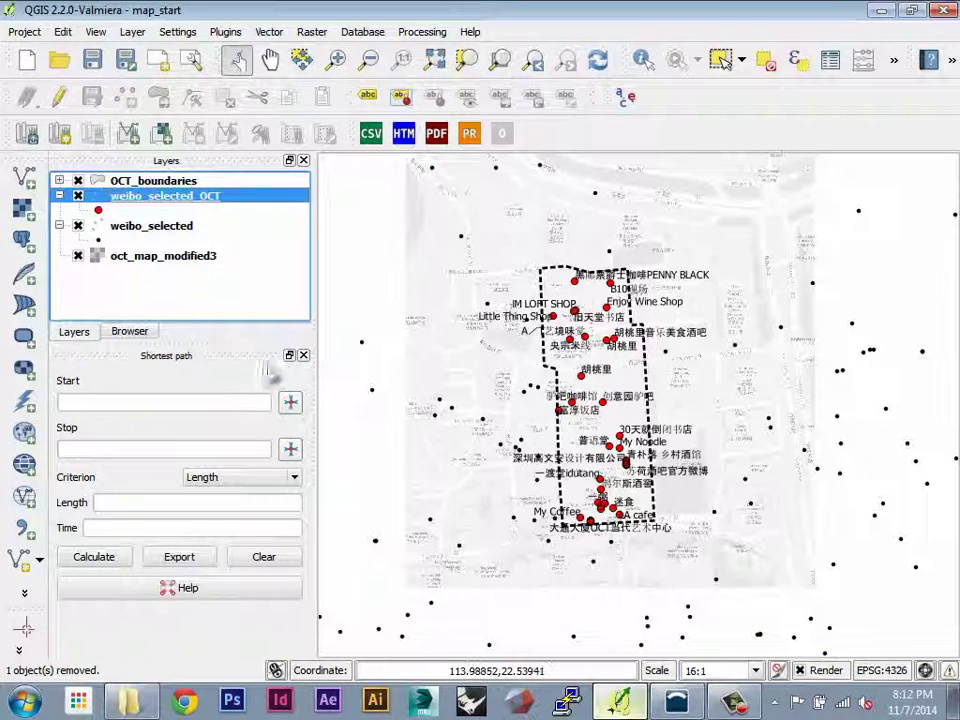
click(19, 533)
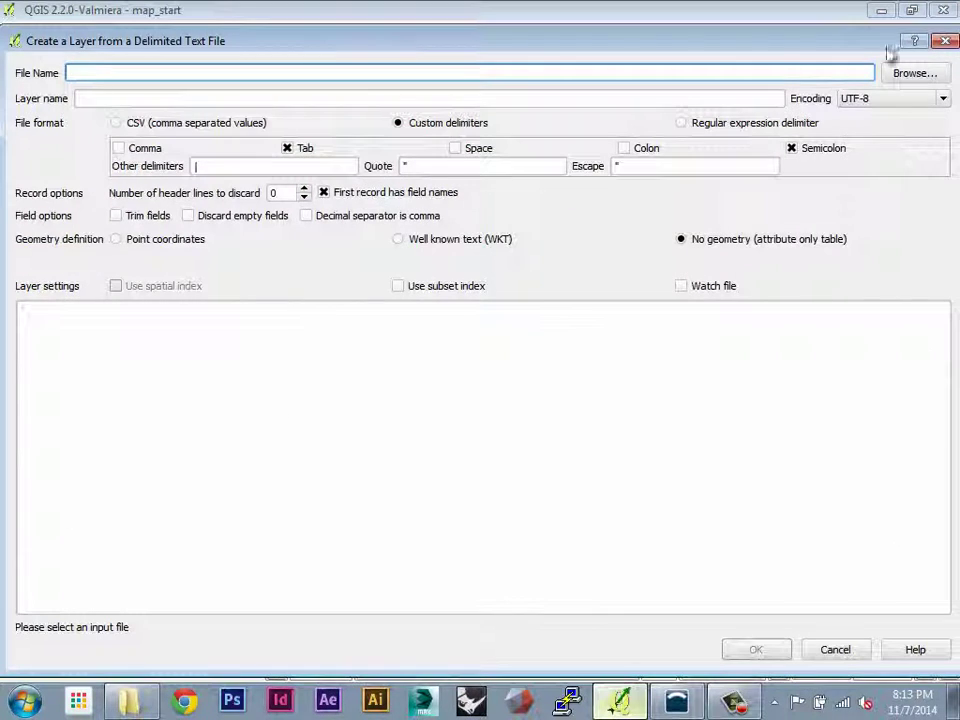
click(907, 75)
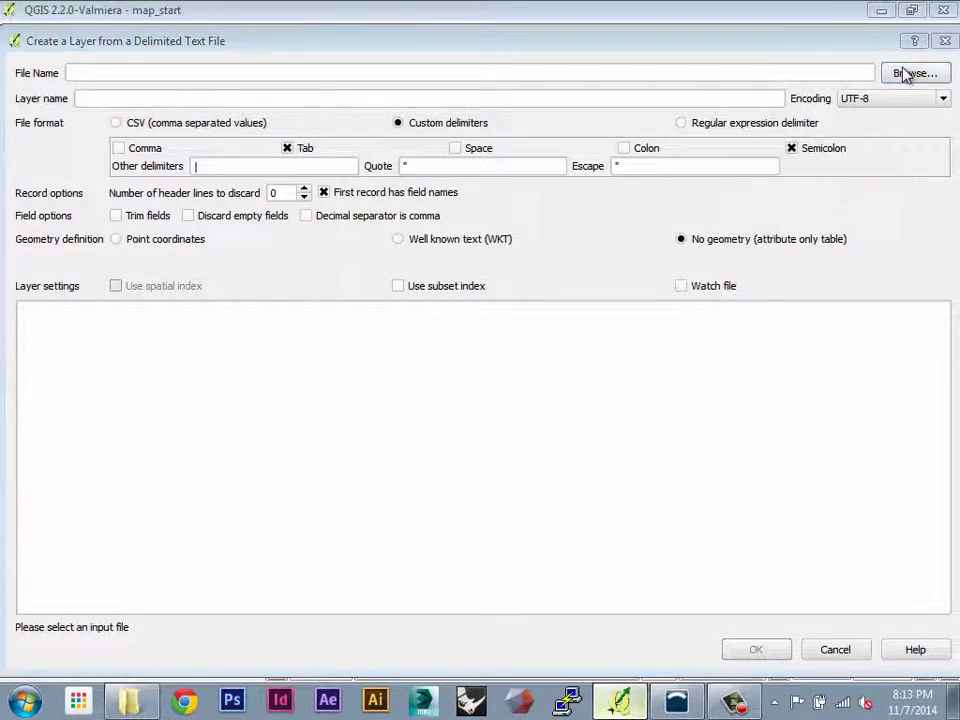
click(428, 259)
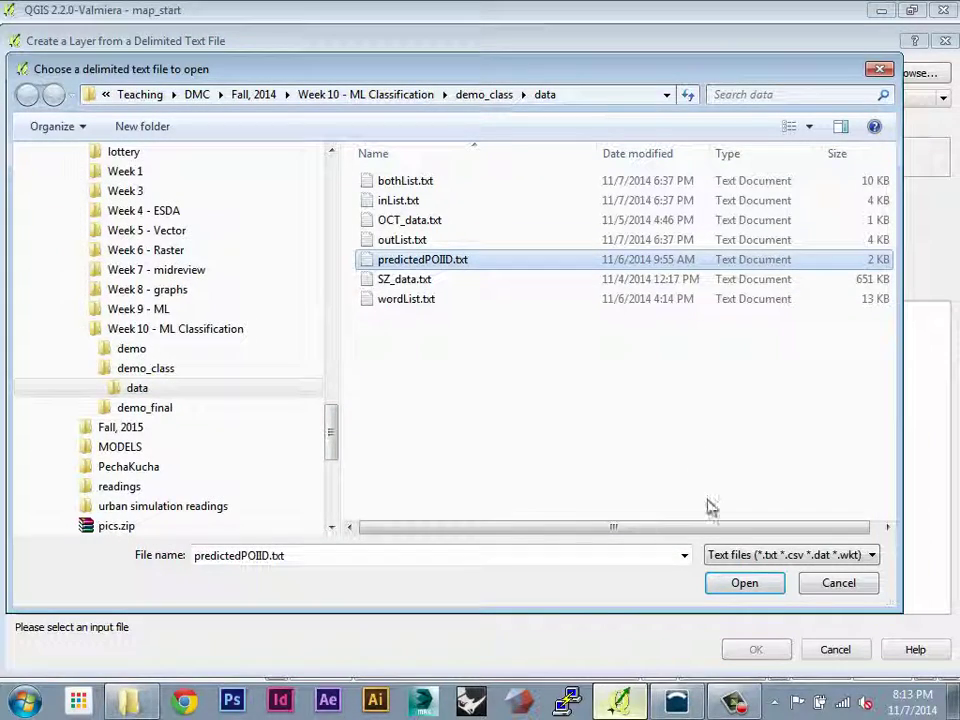
click(738, 583)
click(698, 239)
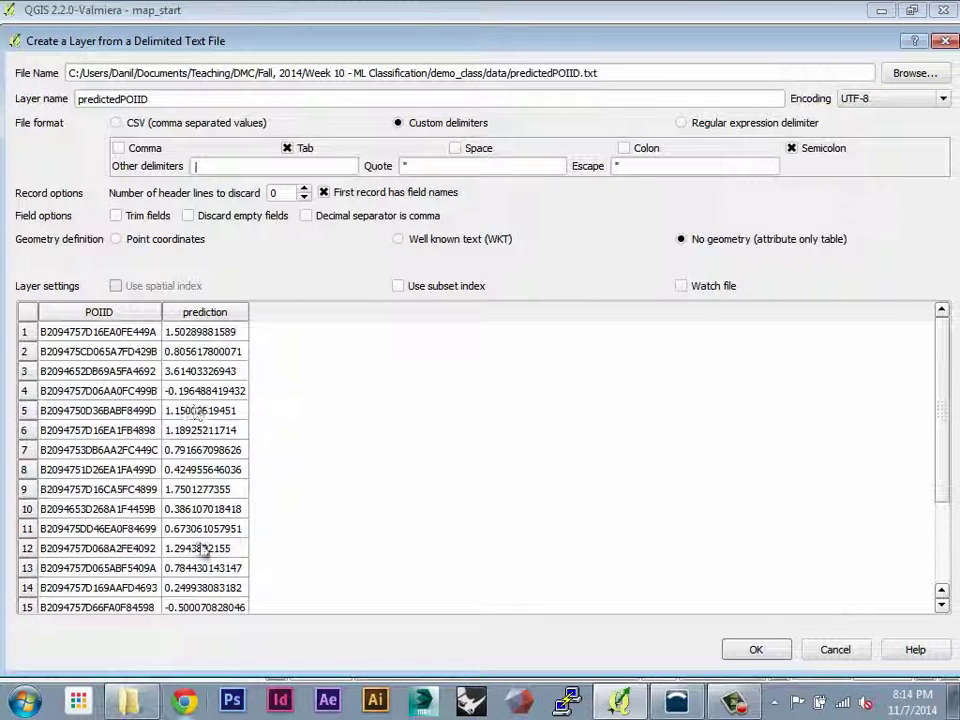
click(756, 650)
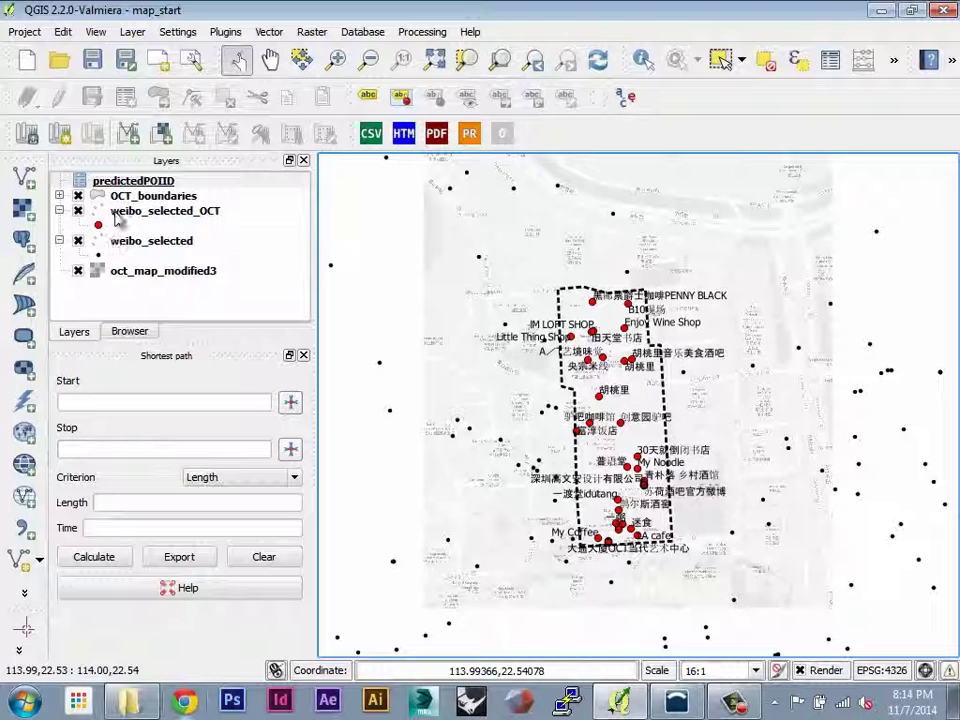
- Join the predictedPOIID table to the weibo_selected_OCT layer, with join field POIID and target field poiid
double_click(183, 221)
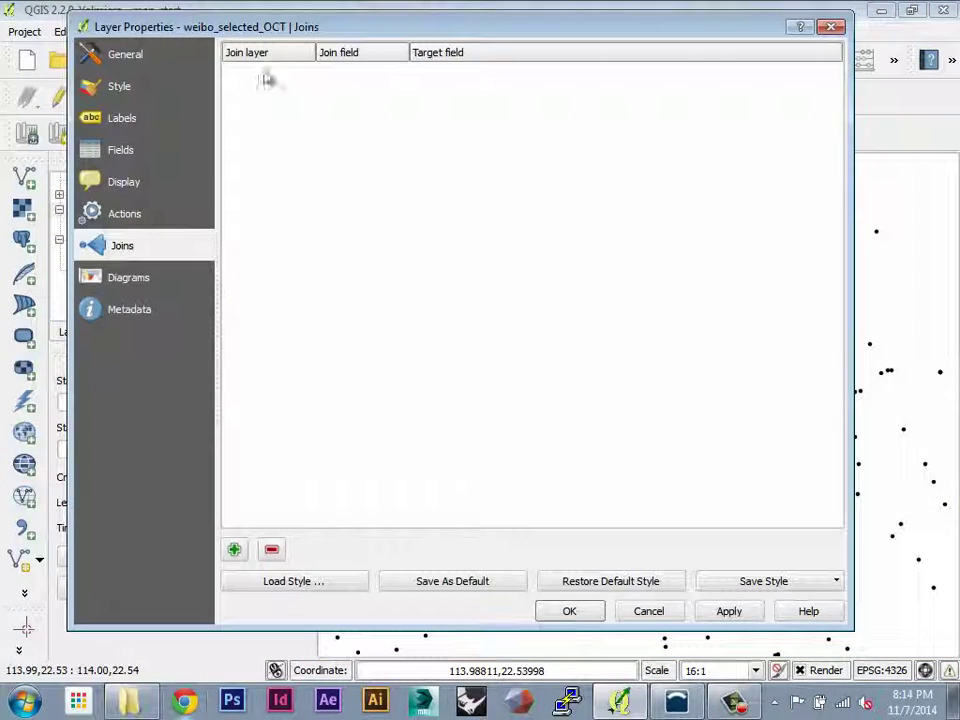
click(195, 297)
click(182, 268)
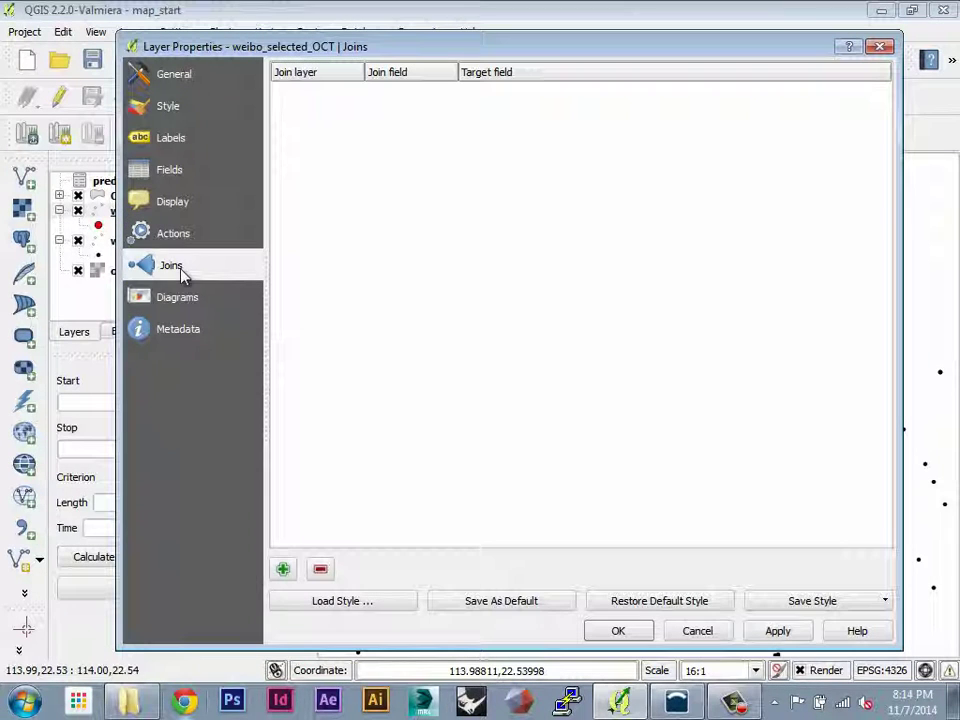
click(282, 568)
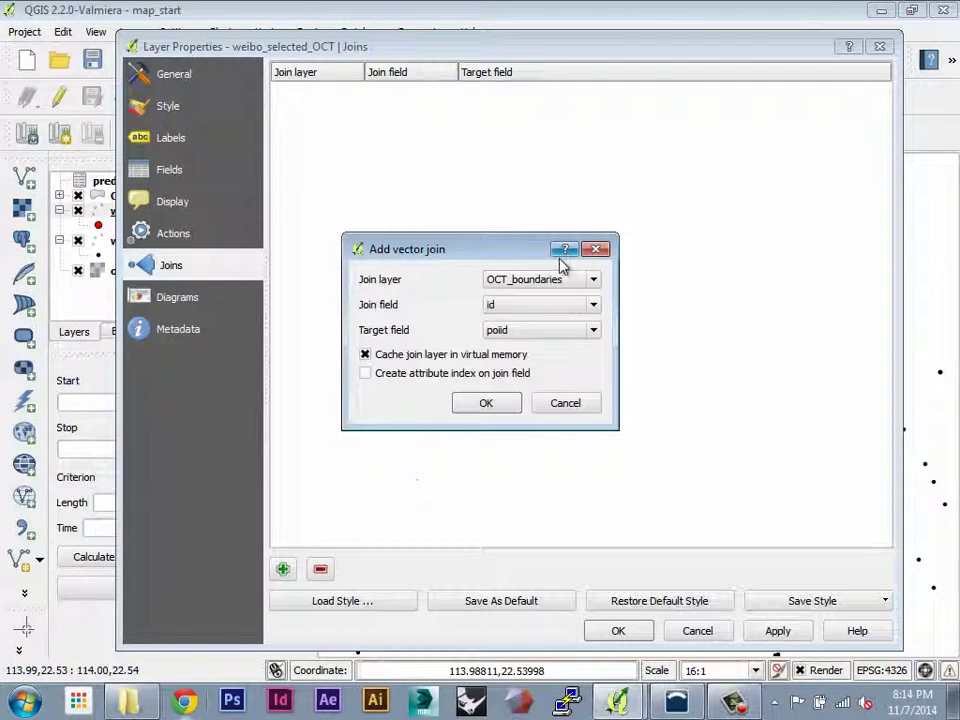
click(536, 284)
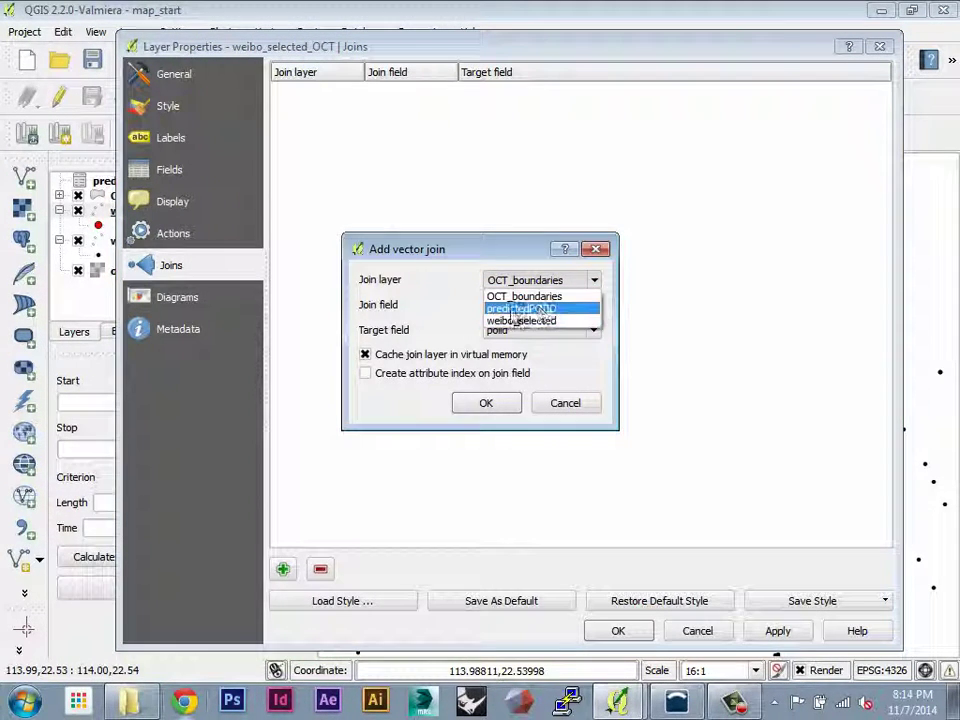
click(512, 320)
click(514, 283)
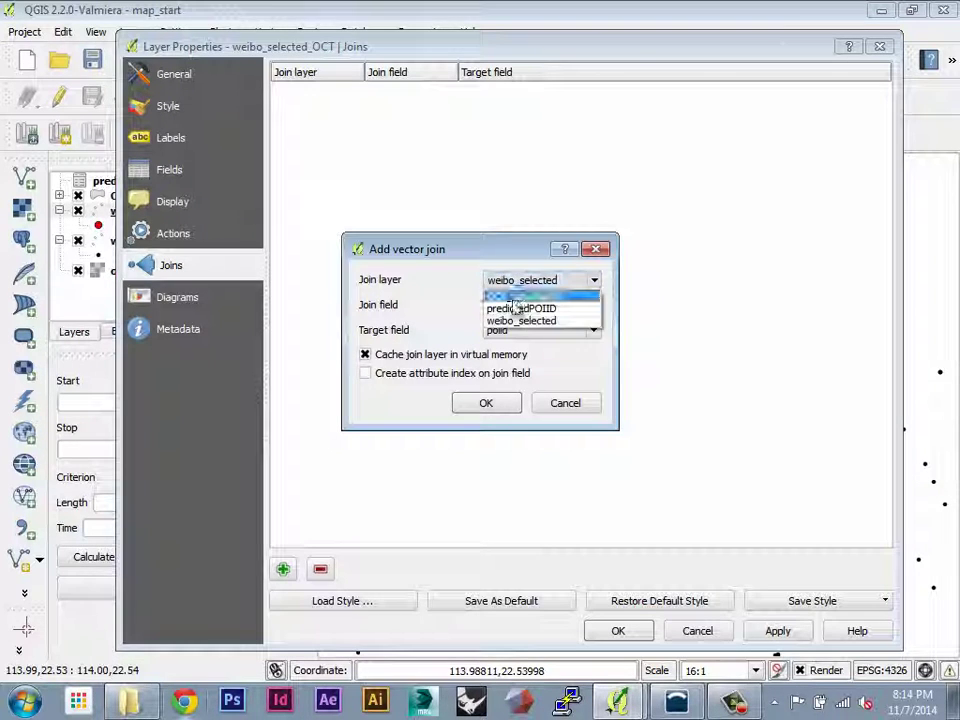
click(515, 308)
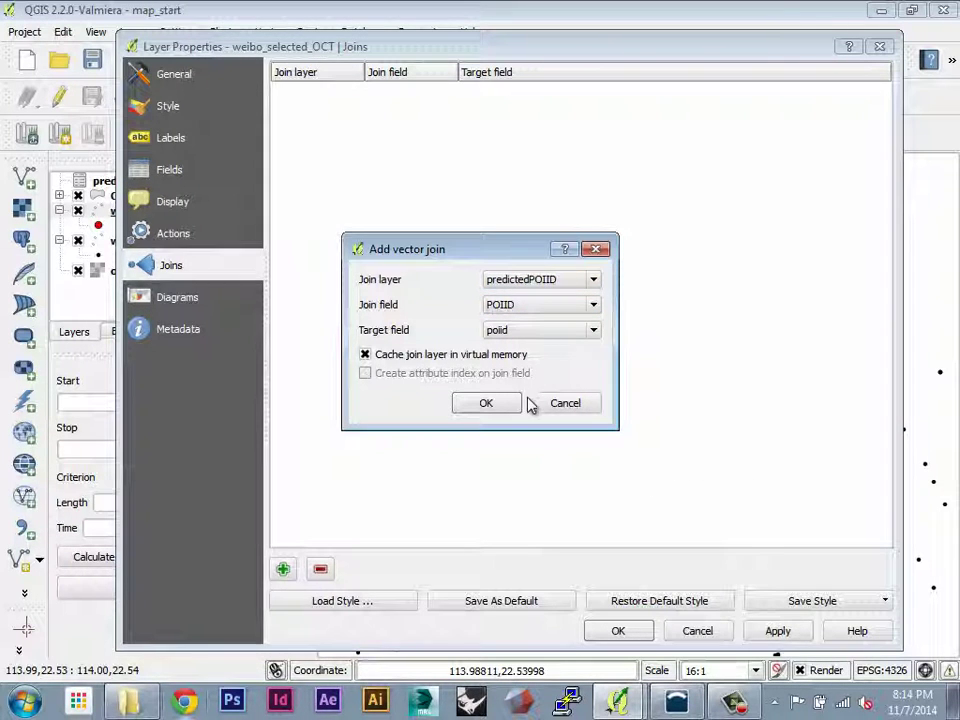
click(487, 404)
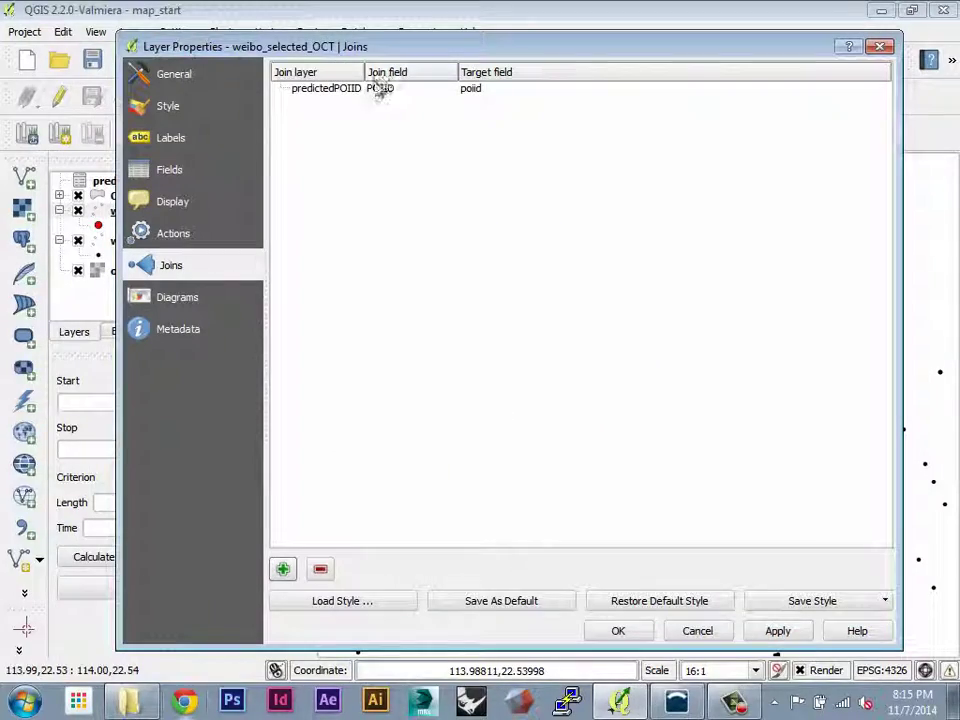
- Switch the weibo_selected_OCT layer's style to Graduated, based on the predictedPOIID_prediction column
drag(362, 58, 395, 180)
click(213, 241)
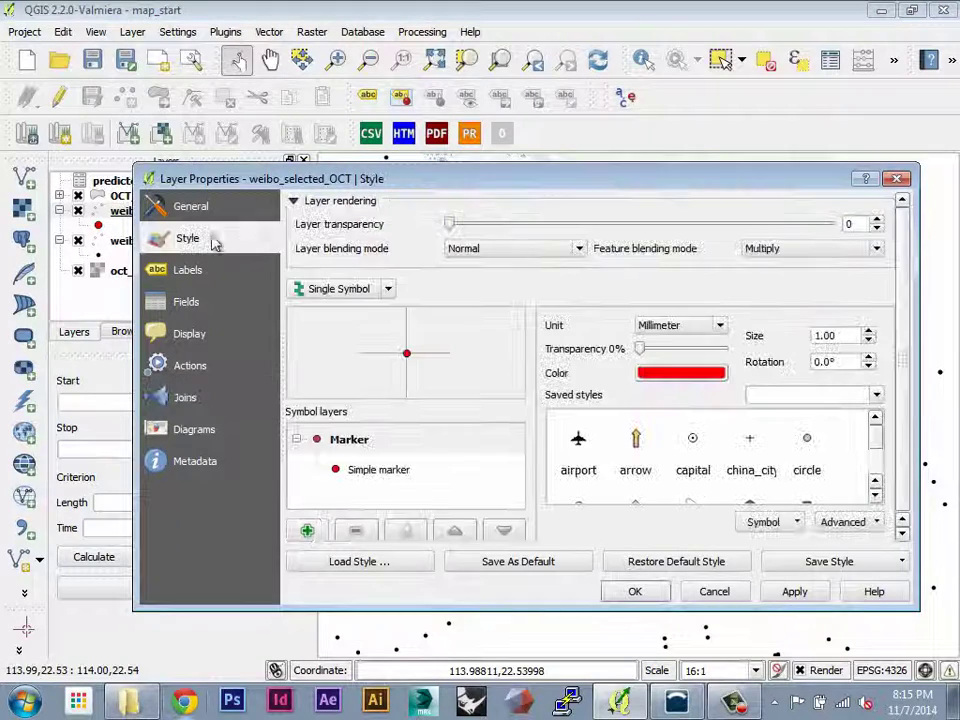
click(370, 292)
click(368, 337)
click(597, 318)
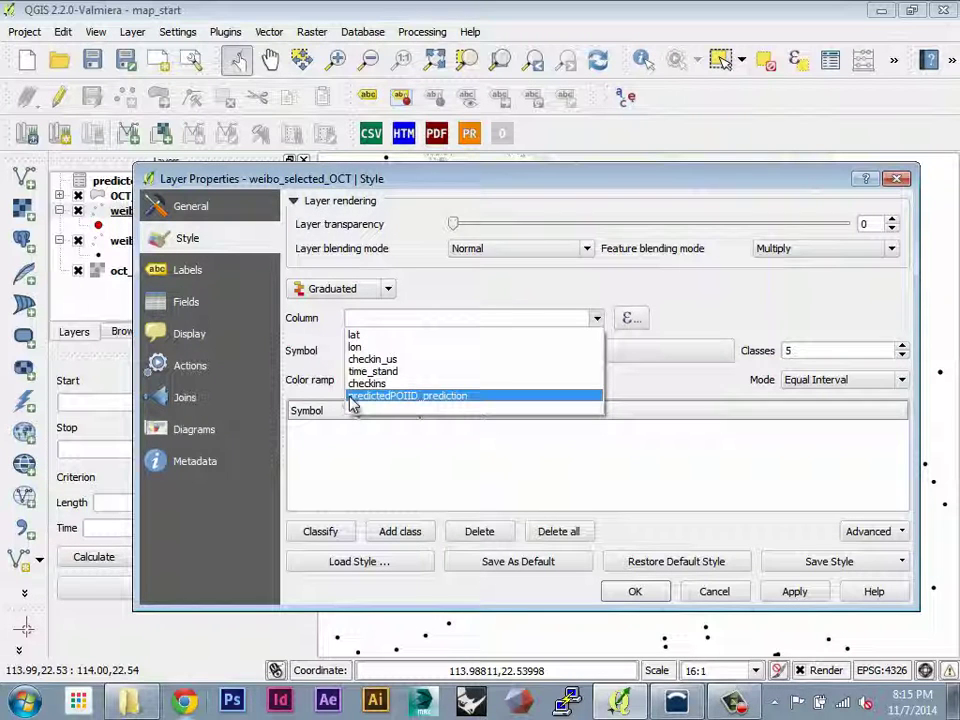
click(435, 398)
- Remove the outline from the graduated symbol's simple marker by setting its outline style to No Pen
click(431, 345)
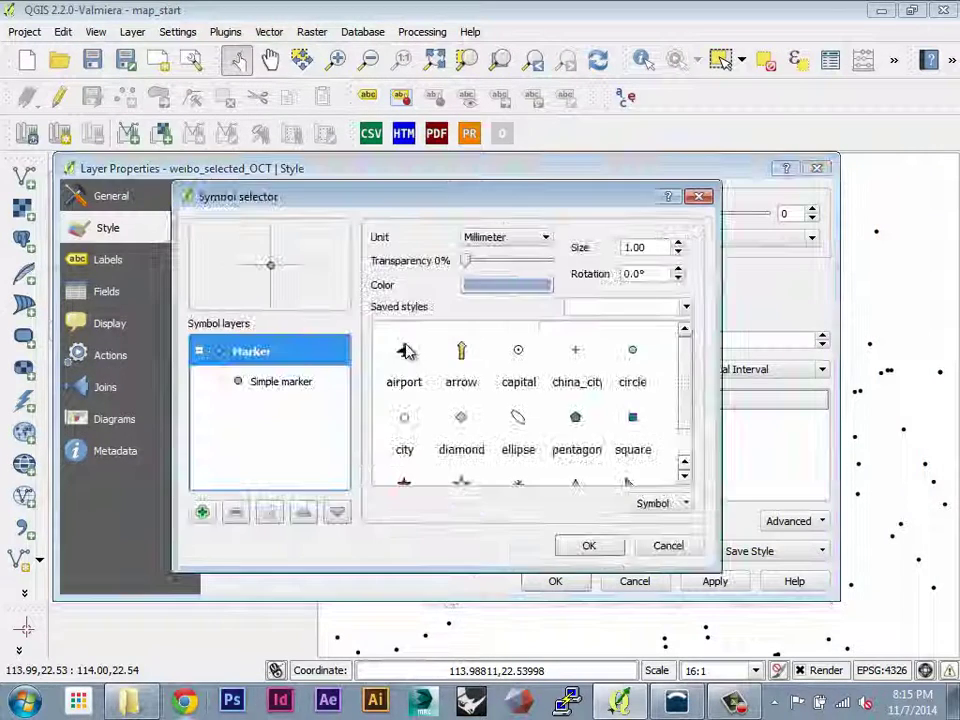
click(326, 379)
click(525, 320)
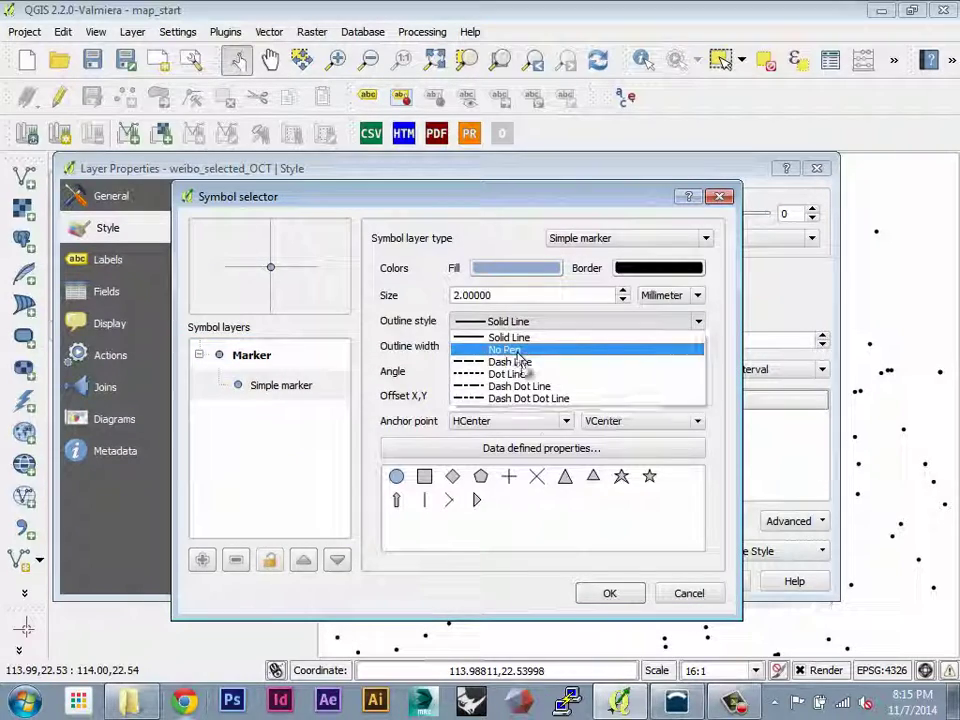
click(505, 349)
click(600, 593)
- Classify the predictions in Quantile (Equal Count) mode with the inverted RdYlGn color ramp and apply the style to the map
click(762, 370)
click(757, 401)
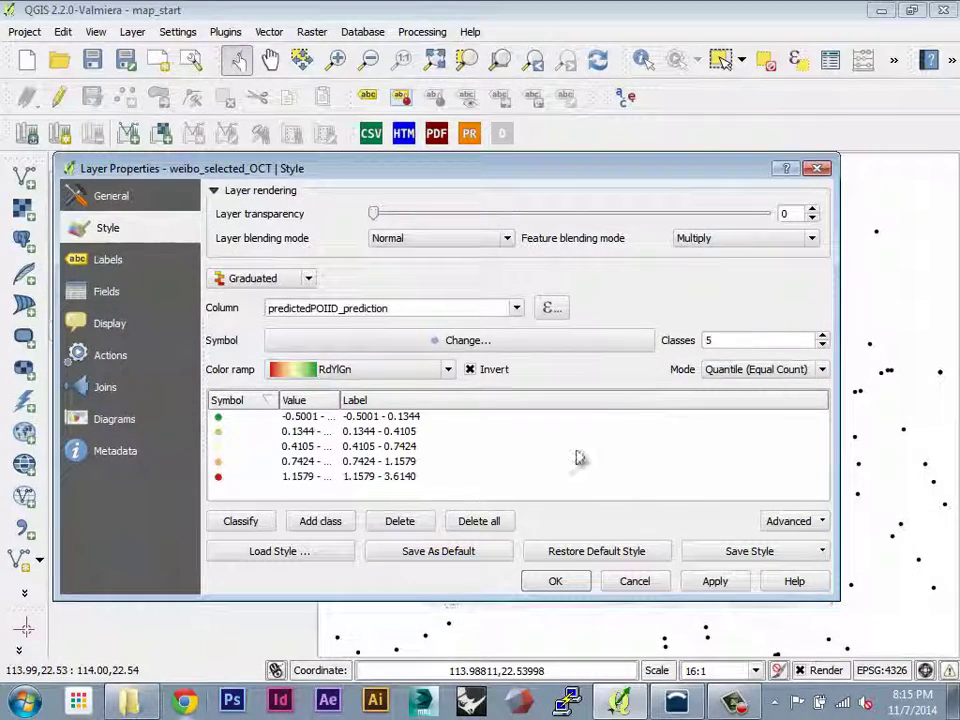
drag(577, 173, 484, 152)
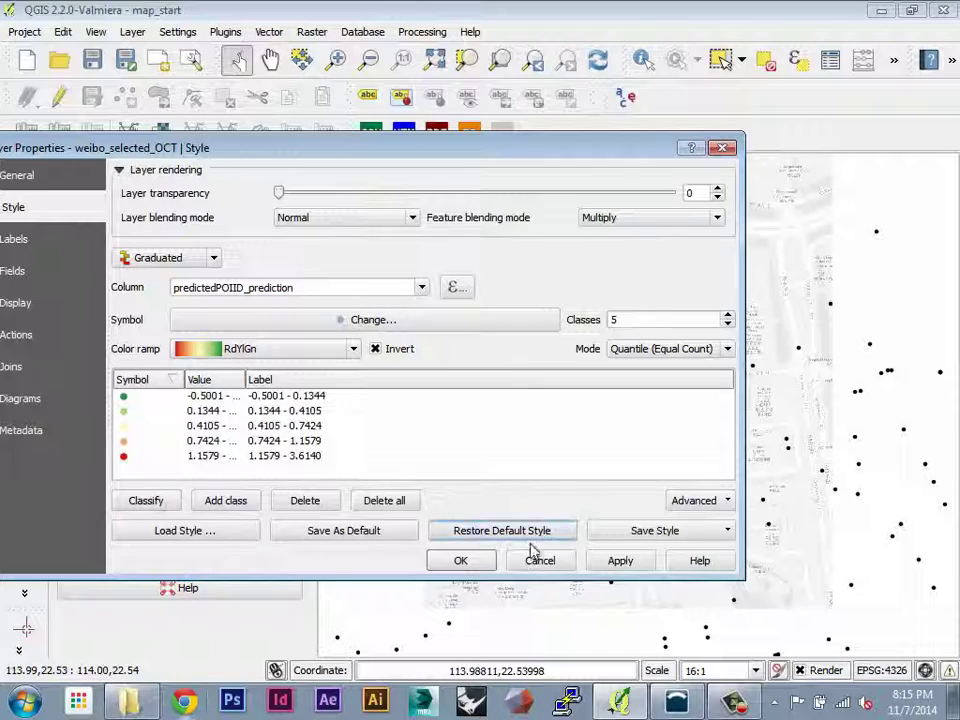
drag(577, 148, 289, 180)
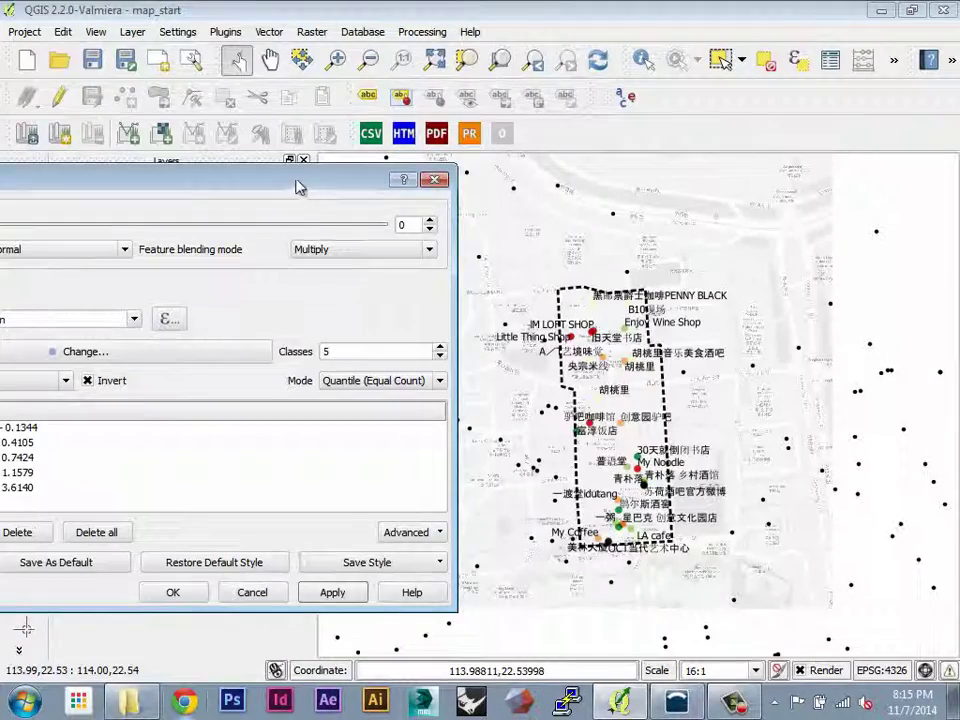
drag(300, 184, 336, 167)
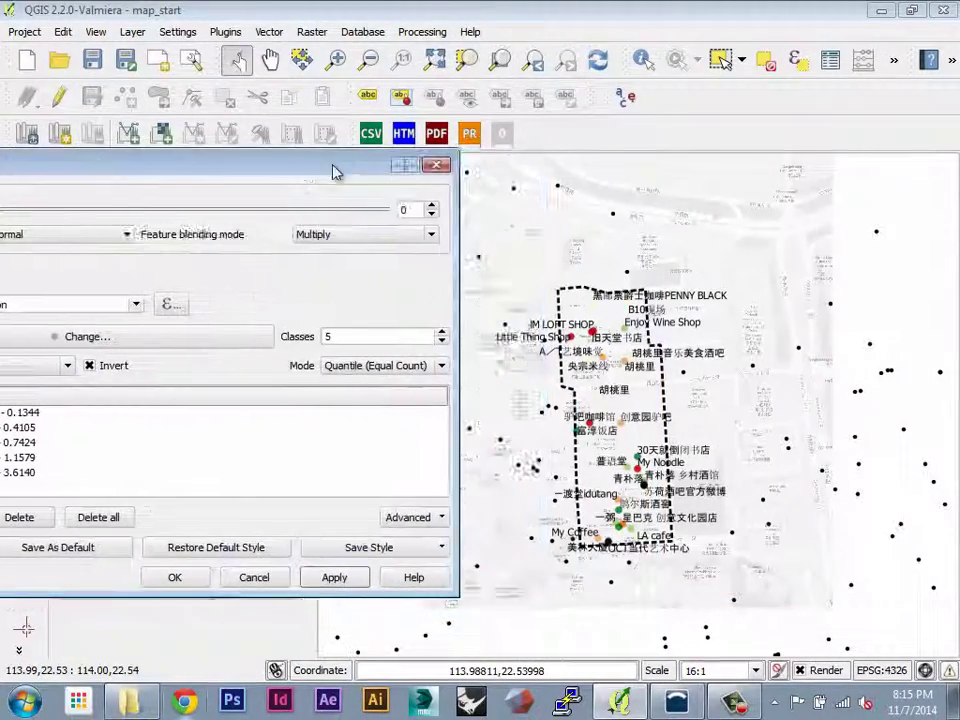
- Scale the symbol sizes by the expression "checkins" ^ .5 and apply it to the layer
click(476, 512)
mouse_move(514, 574)
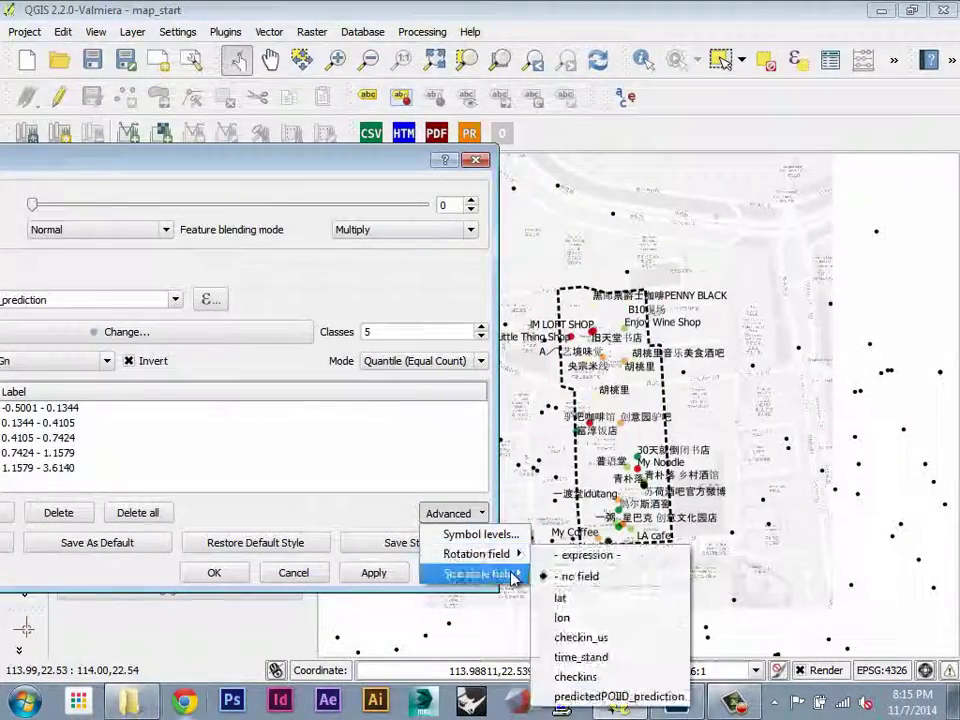
click(576, 523)
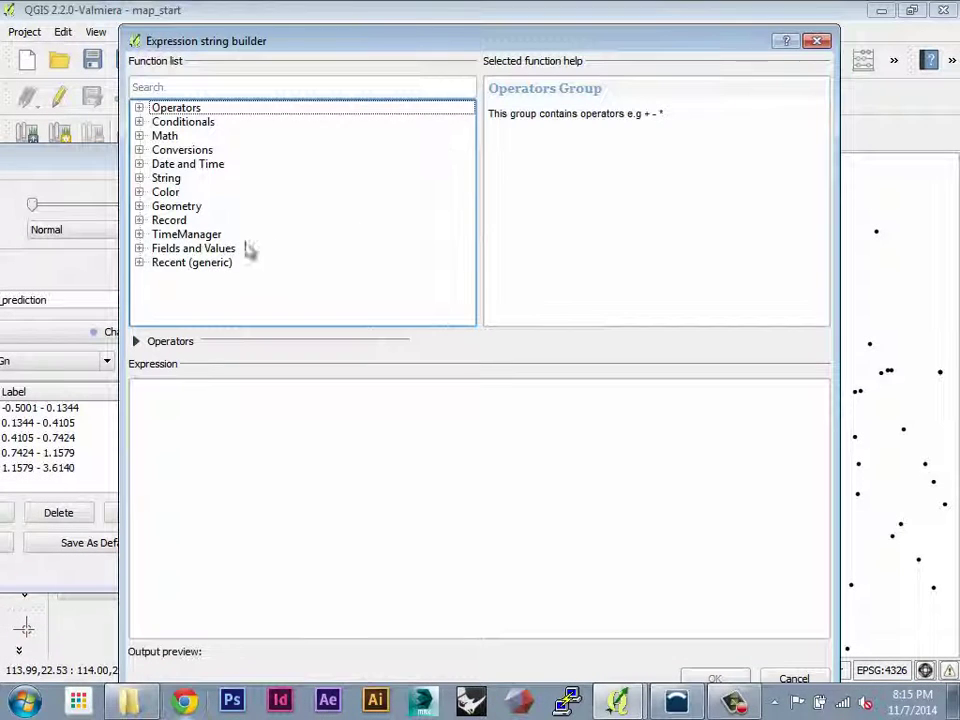
click(139, 249)
scroll(148, 266, down, 4)
scroll(148, 266, down, 2)
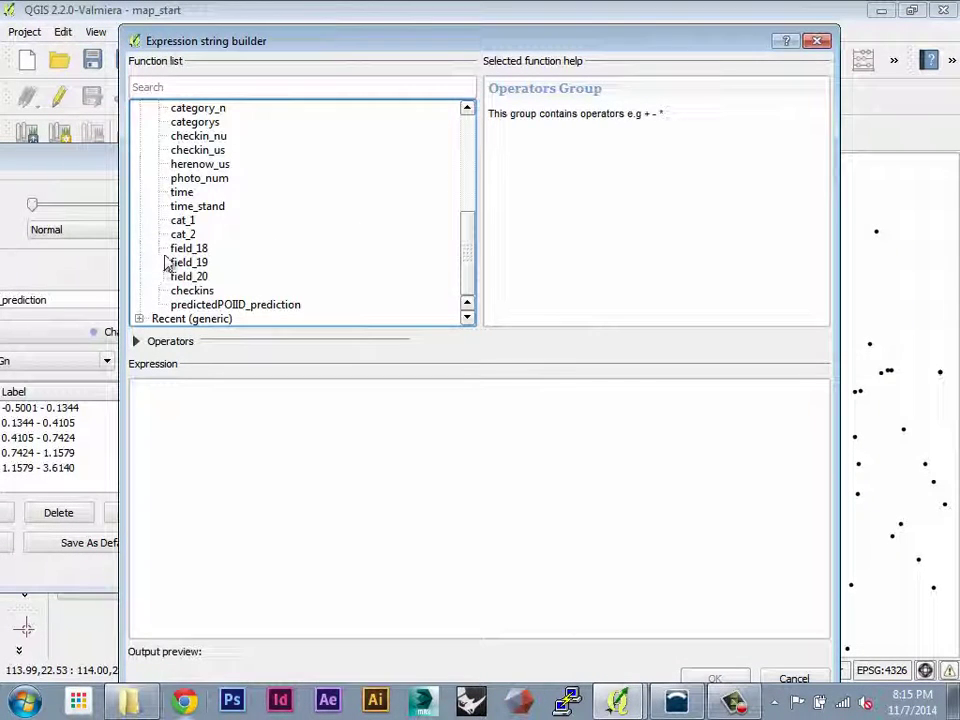
double_click(172, 290)
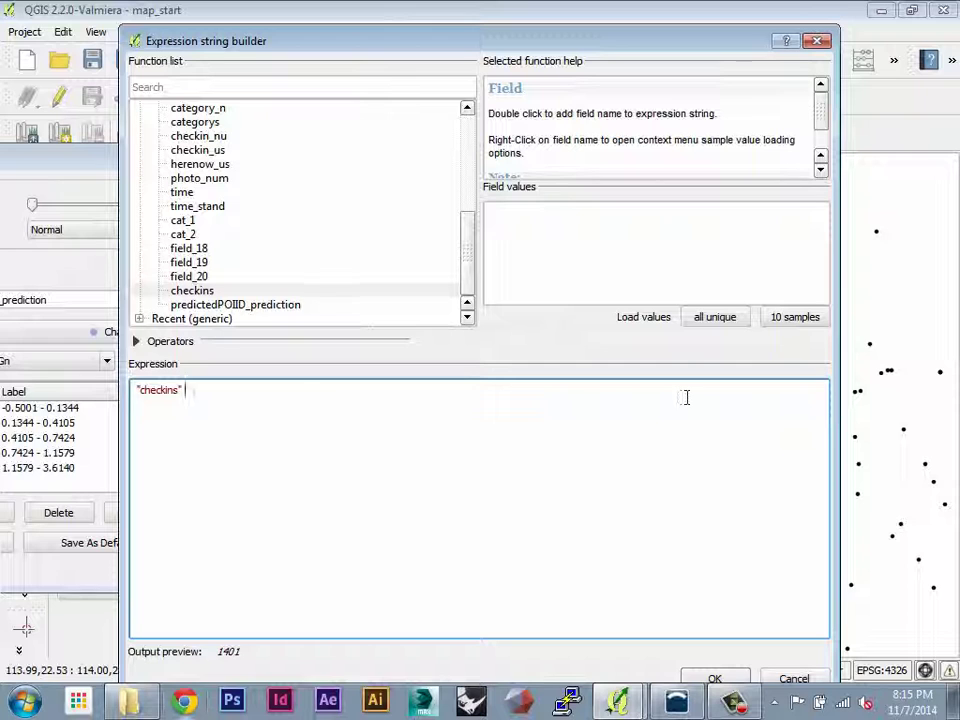
text(^ .5)
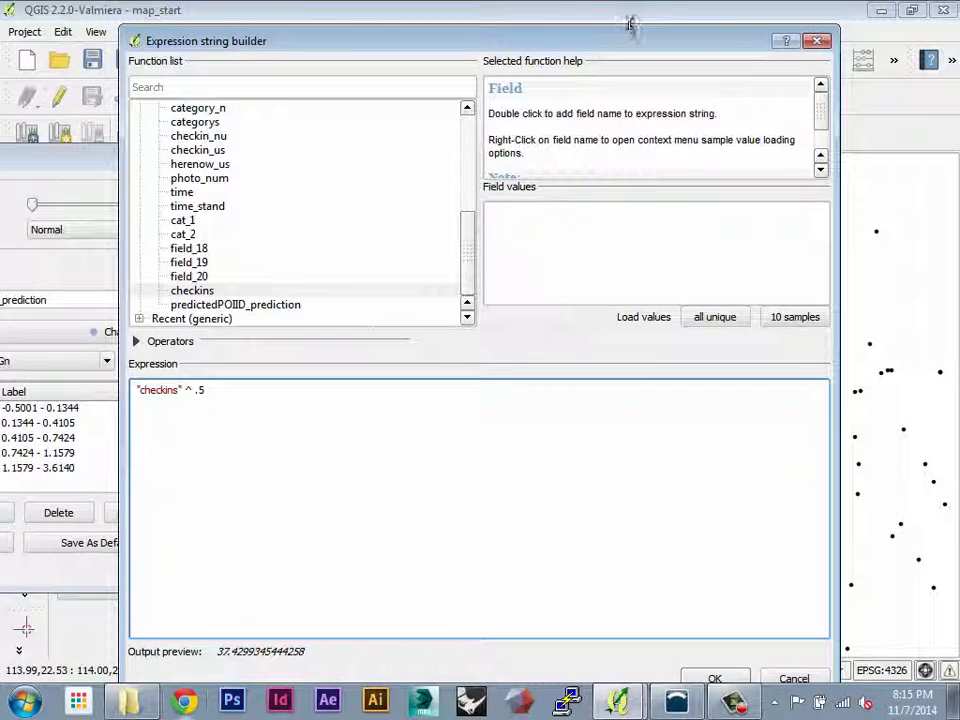
drag(630, 24, 580, 54)
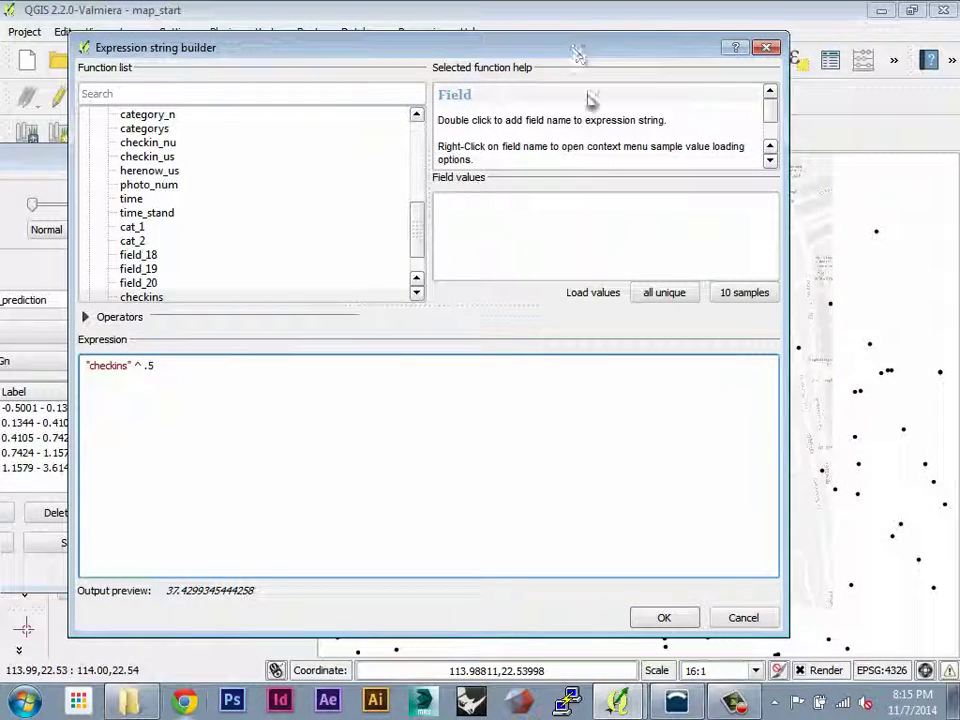
click(664, 620)
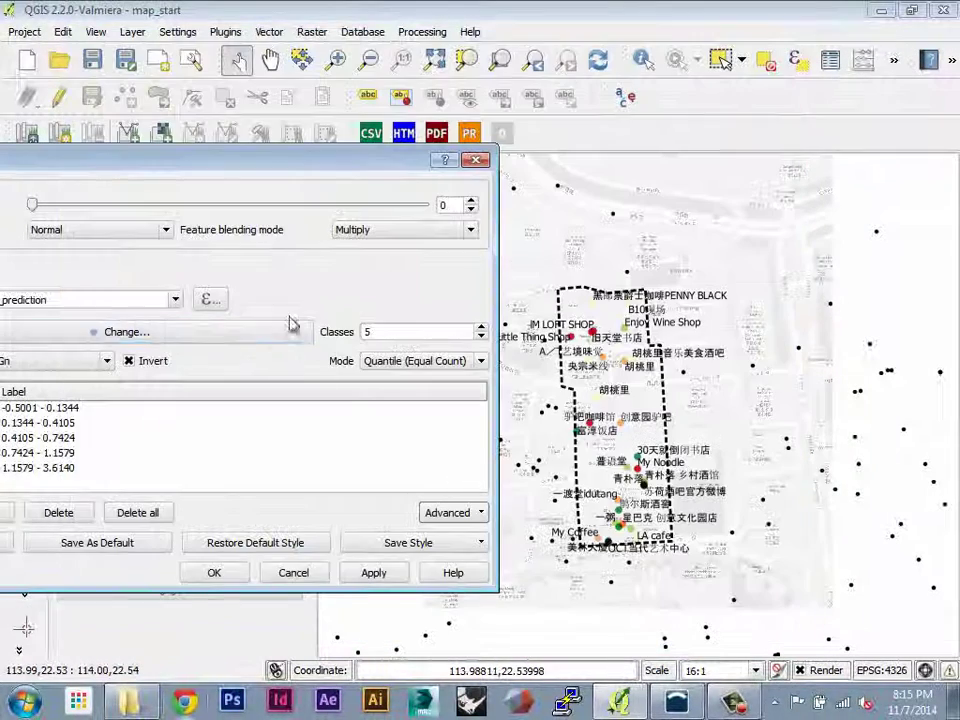
click(388, 580)
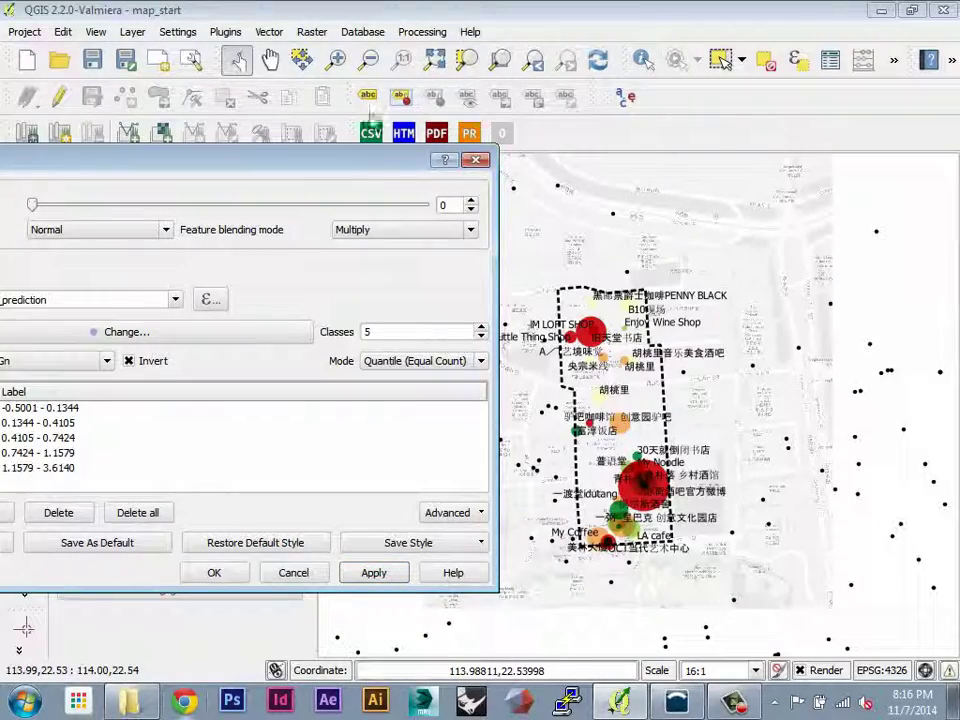
- Make the graduated marker symbol semi-transparent and accept the weibo_selected_OCT layer properties
drag(368, 175, 654, 130)
click(336, 230)
click(320, 315)
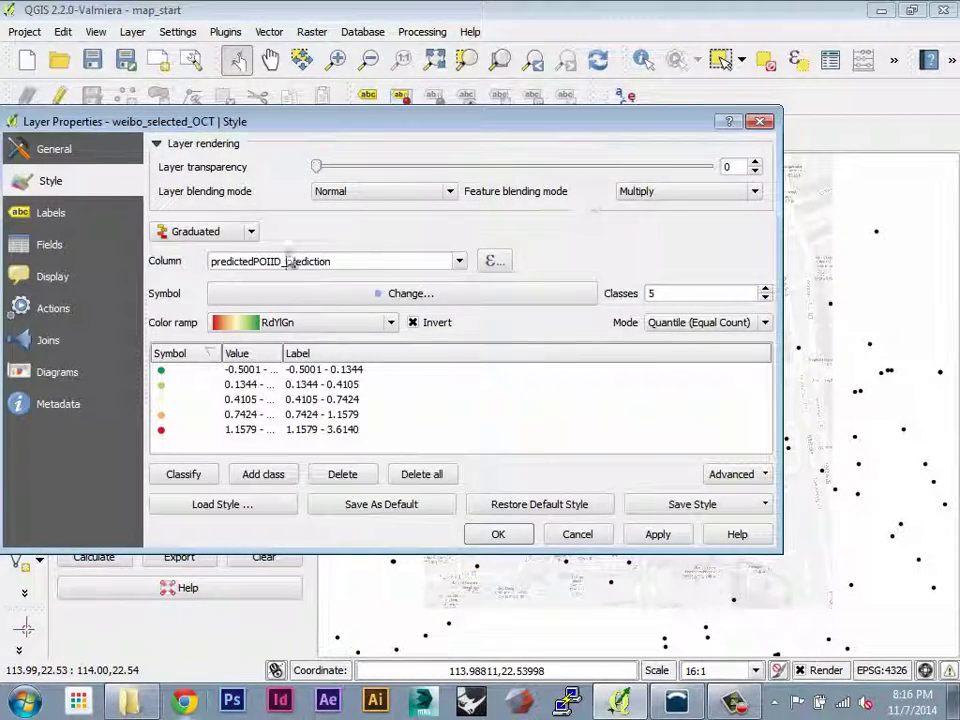
click(433, 296)
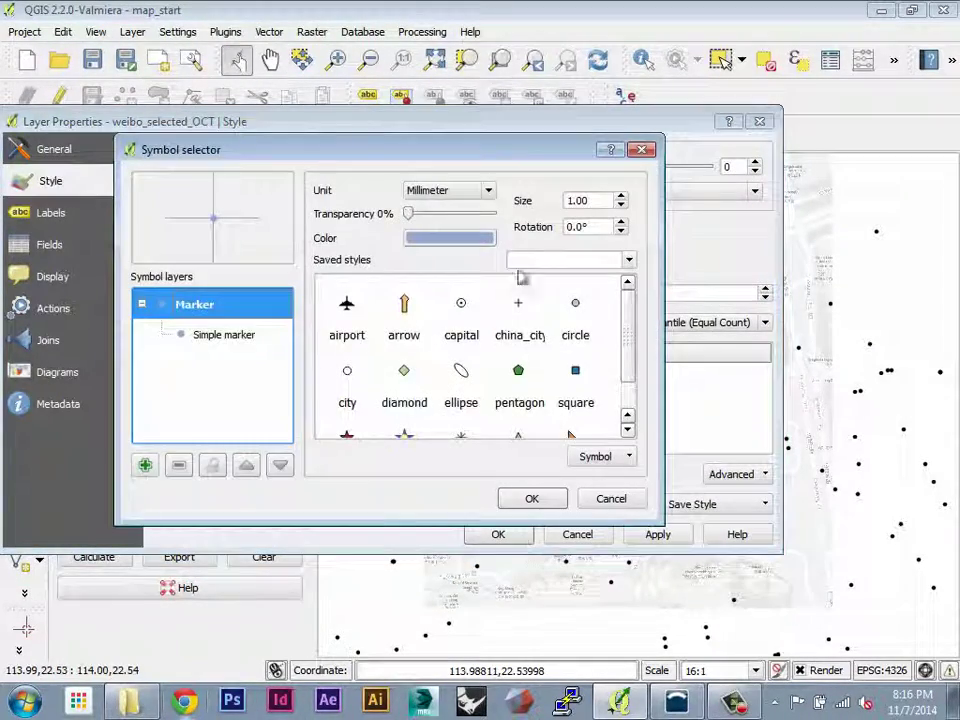
key(Escape)
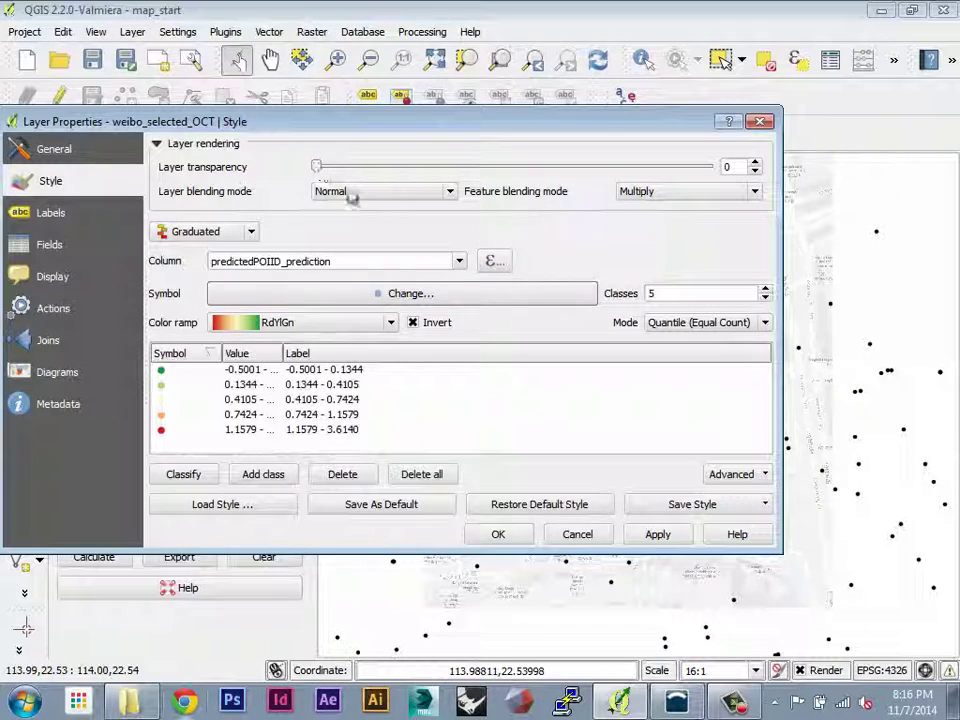
click(365, 291)
click(214, 338)
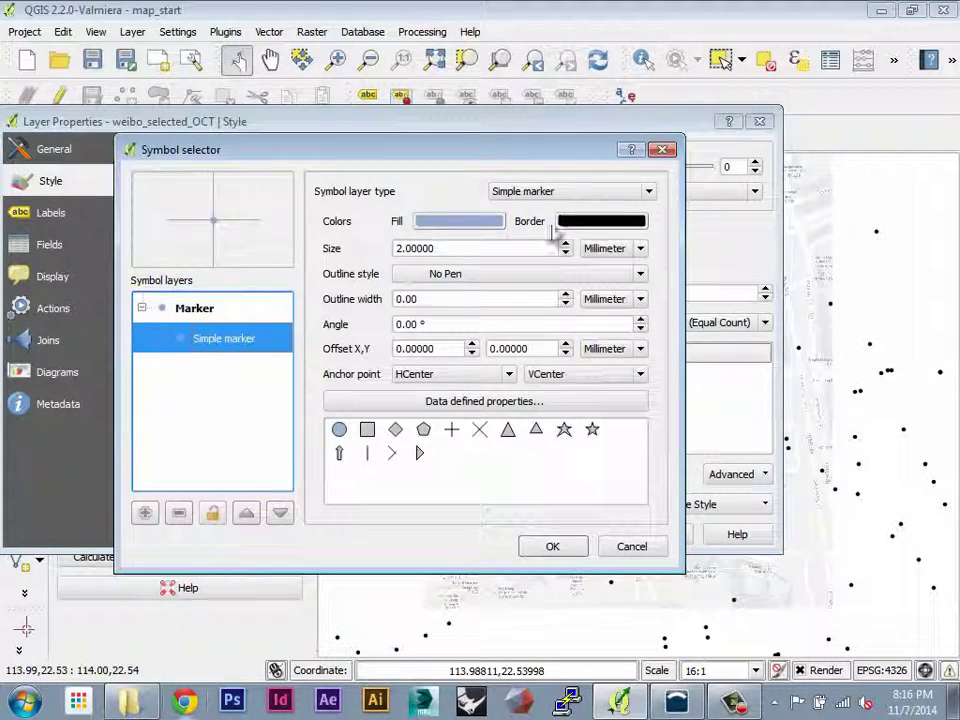
click(195, 308)
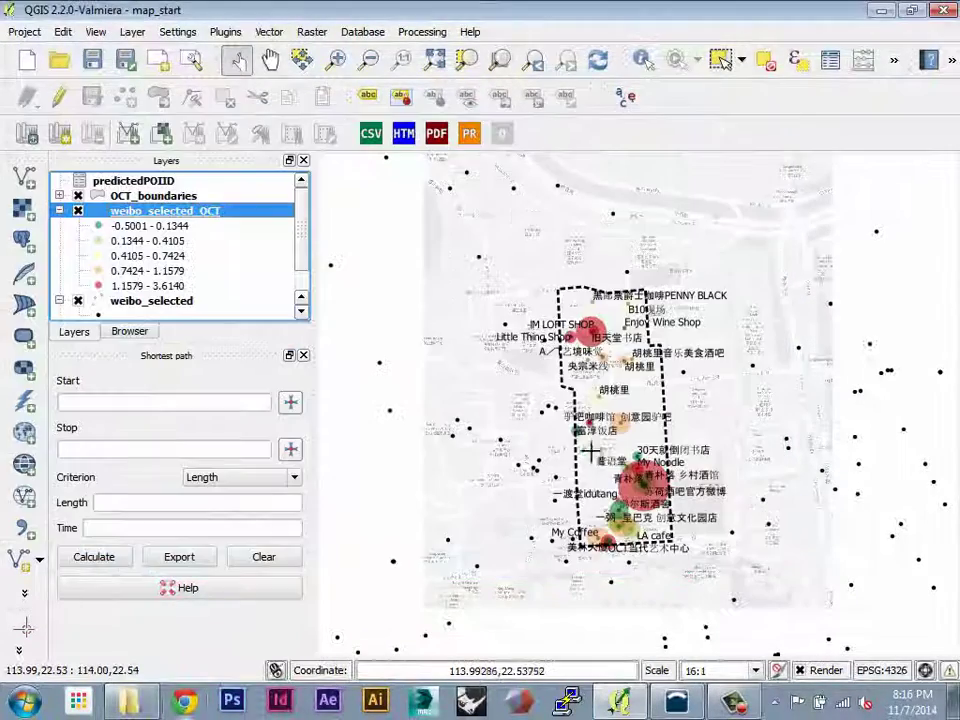
scroll(675, 462, up, 1)
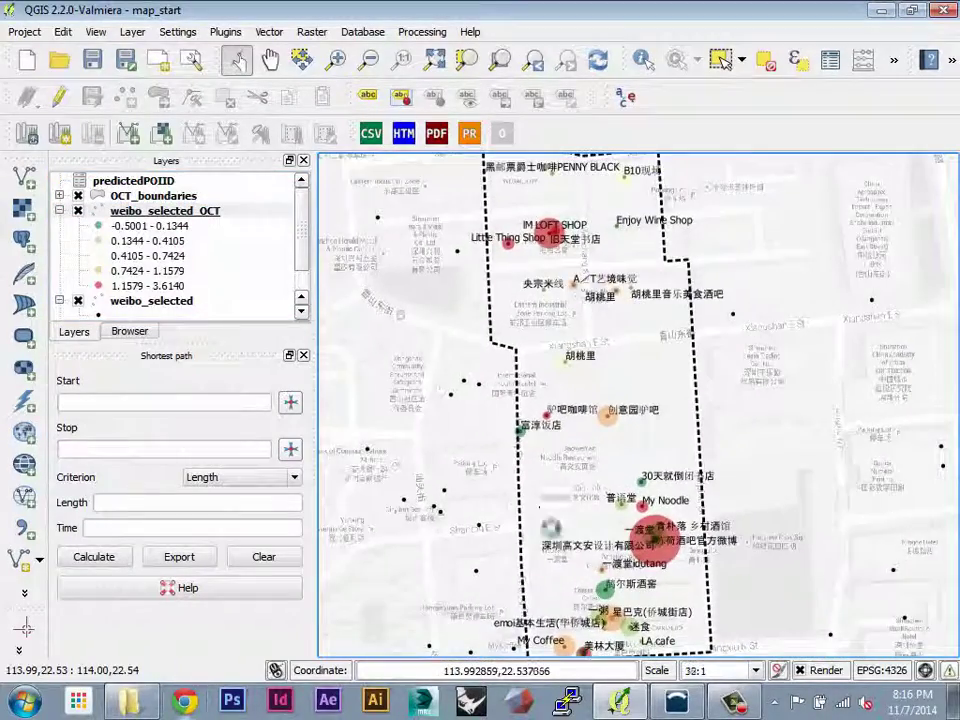
- Hide the weibo_selected layer and inspect the styled OCT prediction points from the north to the south end of the boundary
scroll(600, 458, down, 1)
scroll(575, 452, up, 1)
scroll(553, 444, down, 1)
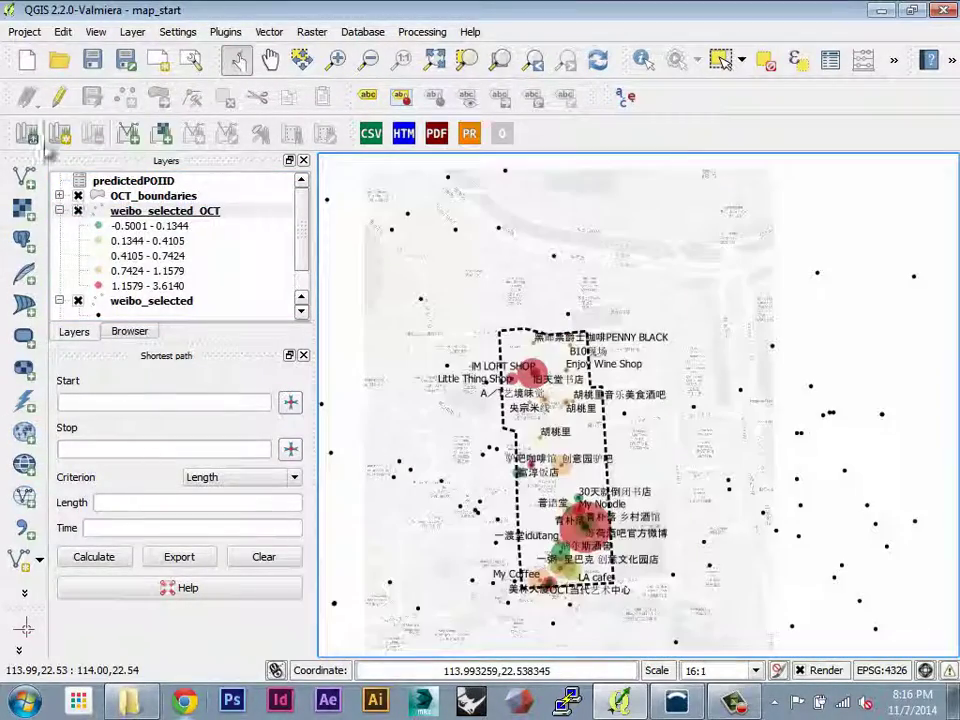
click(78, 300)
scroll(595, 448, up, 1)
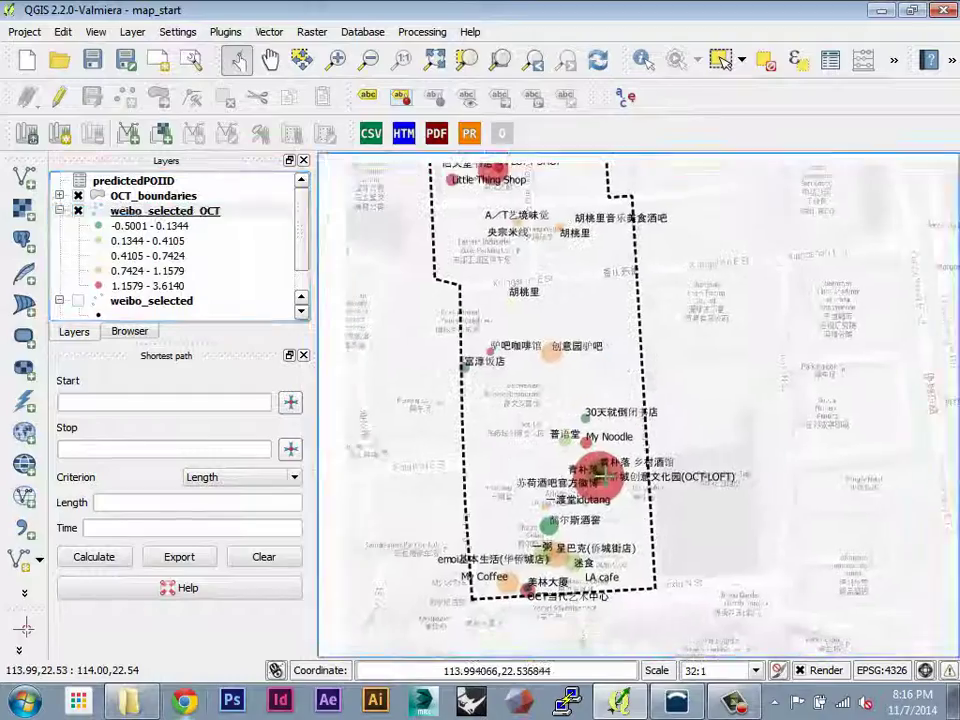
drag(632, 396, 627, 450)
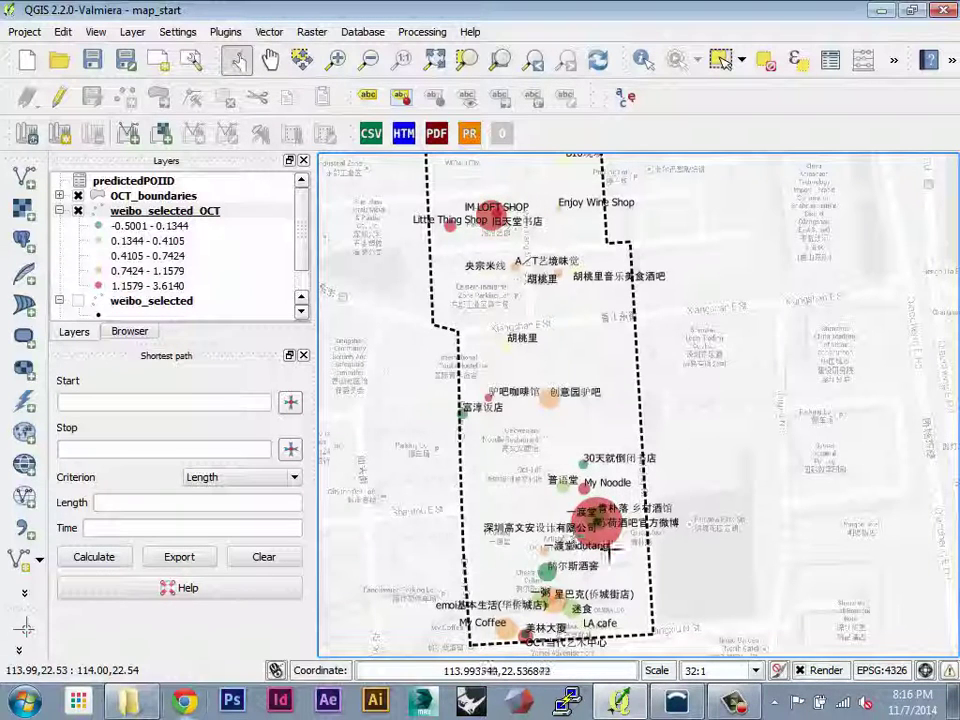
drag(588, 368, 606, 455)
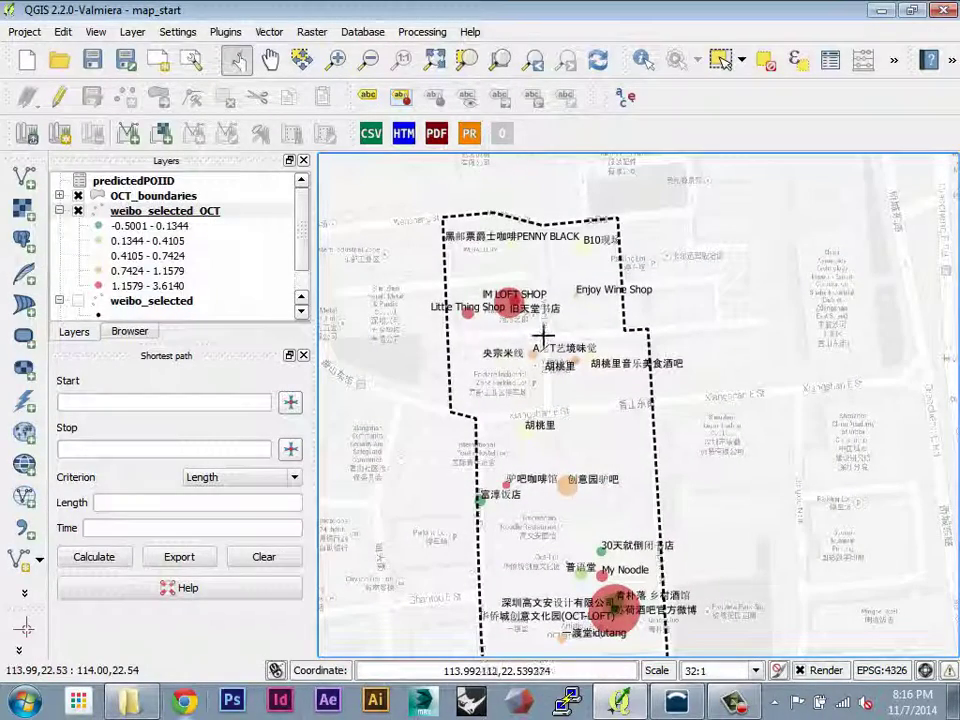
drag(596, 452, 555, 270)
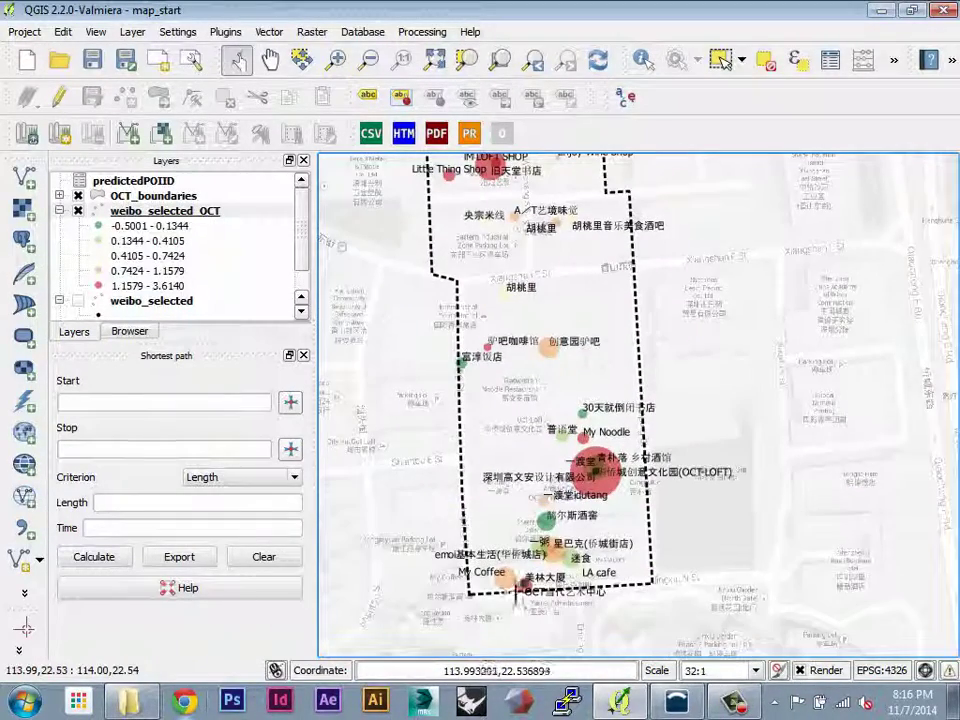
scroll(624, 490, down, 1)
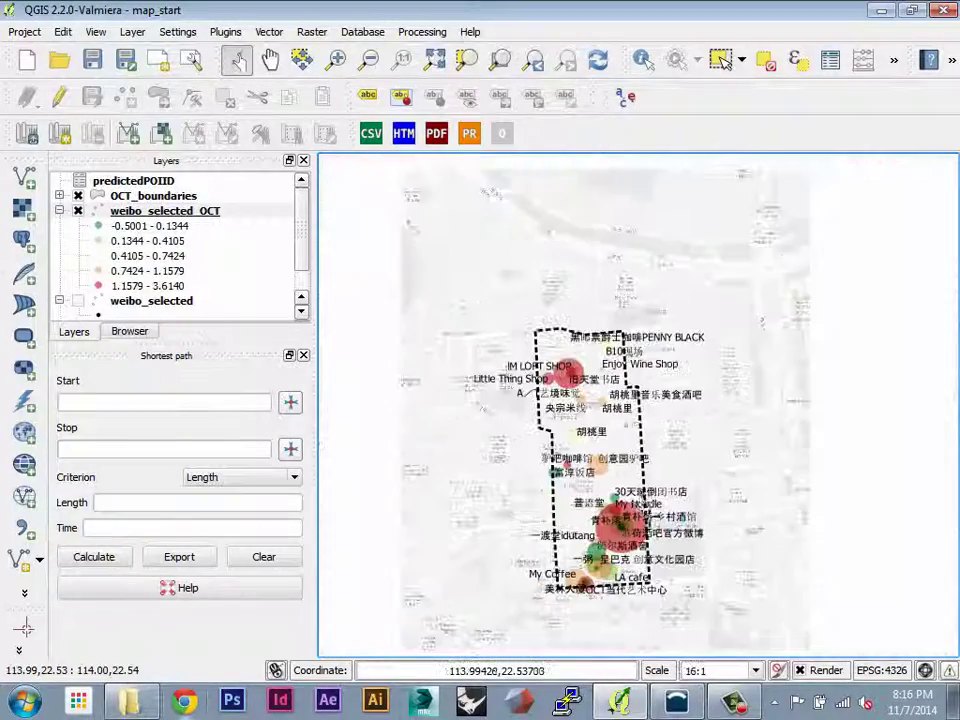
- Show the weibo_selected layer again and examine the unclassified points surrounding the OCT boundary
click(64, 213)
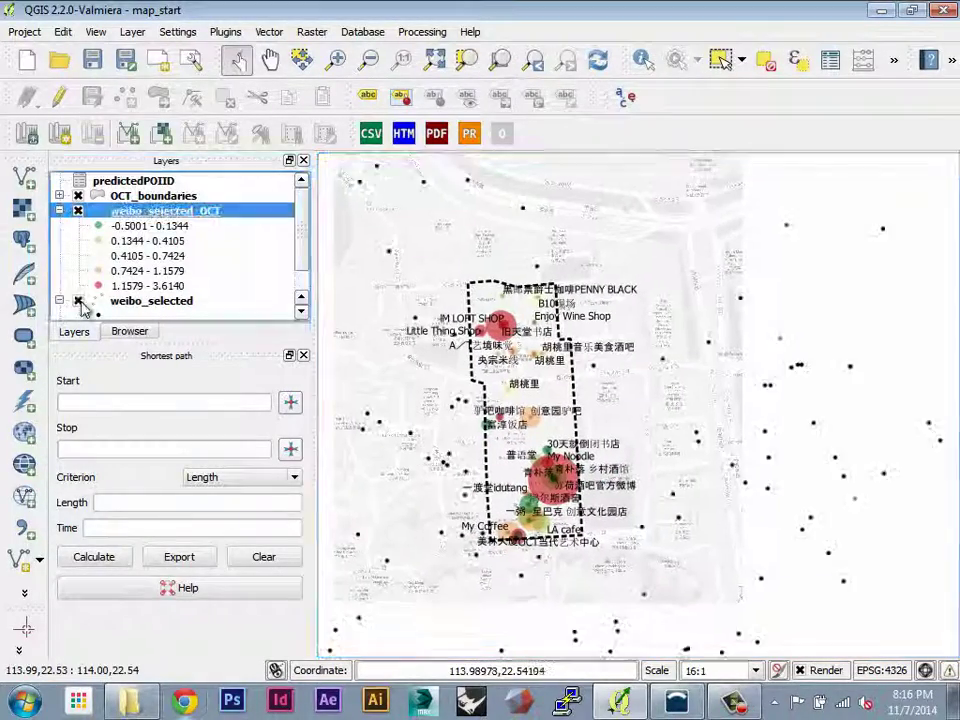
click(78, 300)
scroll(606, 407, down, 1)
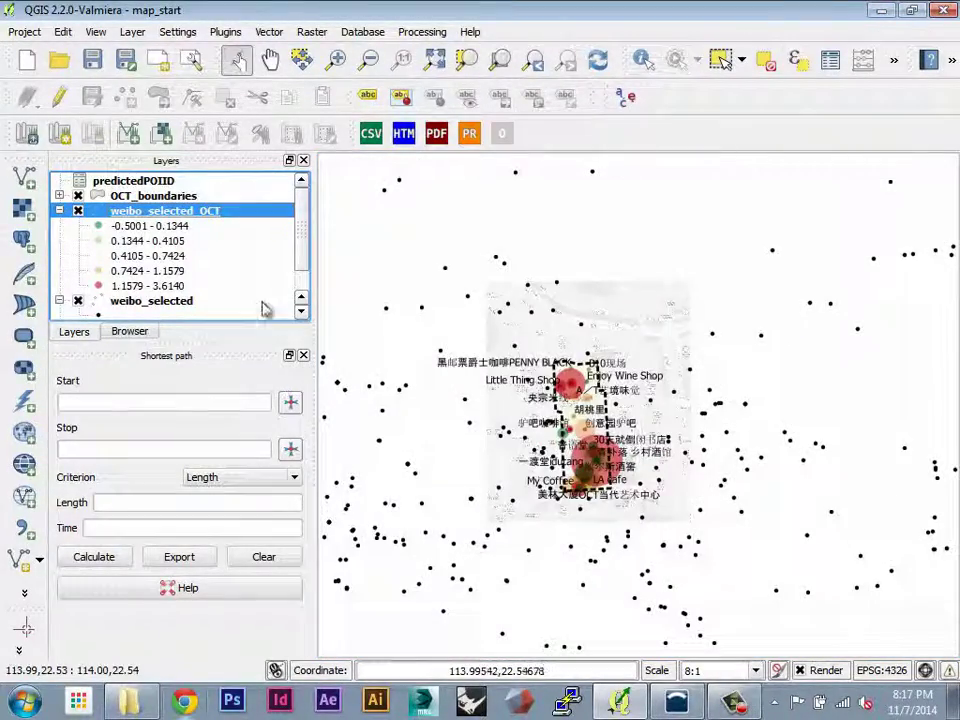
click(518, 466)
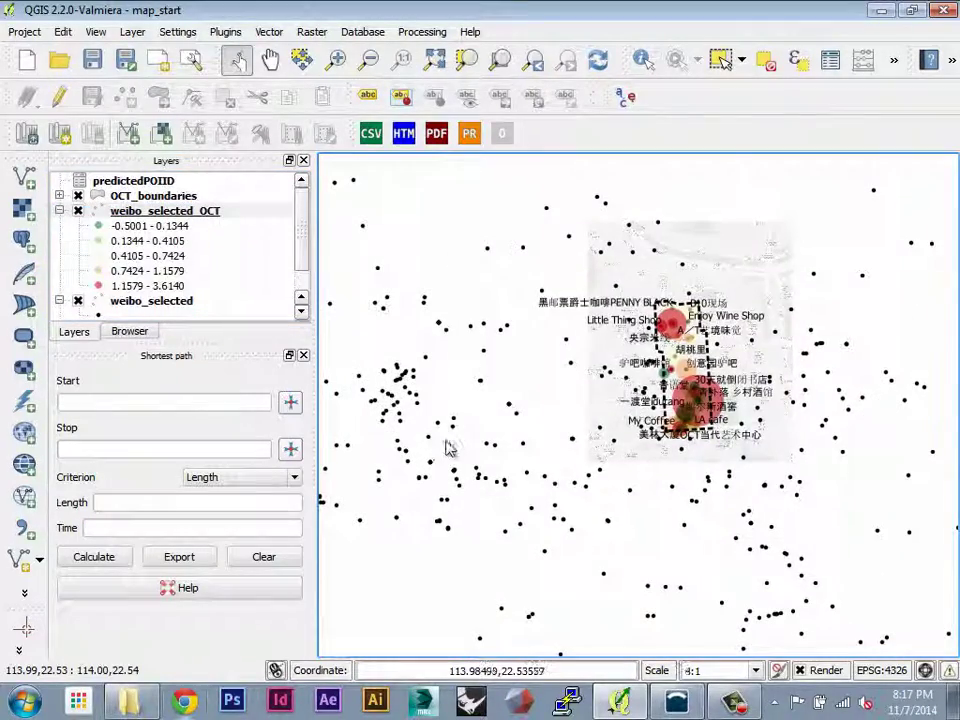
scroll(447, 448, down, 1)
scroll(528, 425, up, 3)
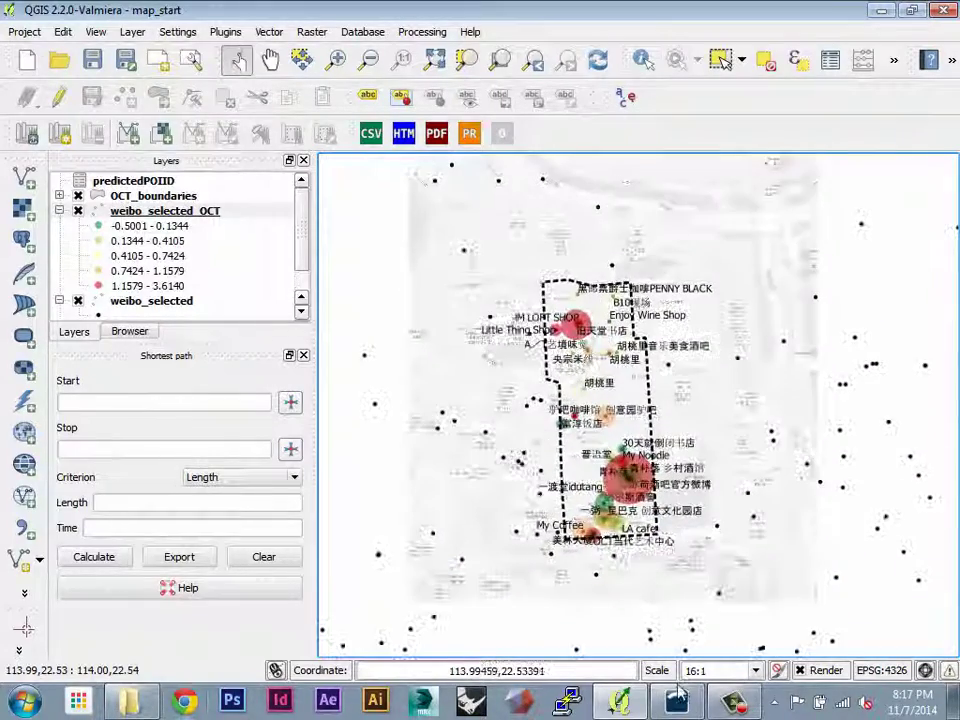
- Switch to the Canopy editor, check the Predict_File input name at the start of 04_applyModel.py, and return to the QGIS map
key(alt+Tab)
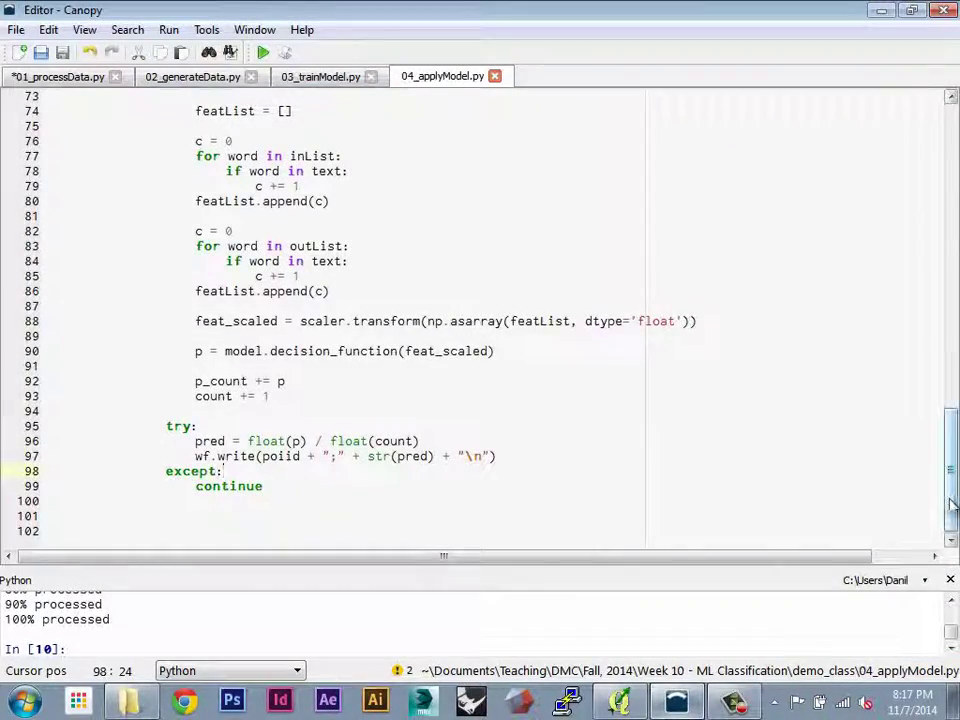
scroll(307, 145, up, 20)
drag(307, 145, 369, 145)
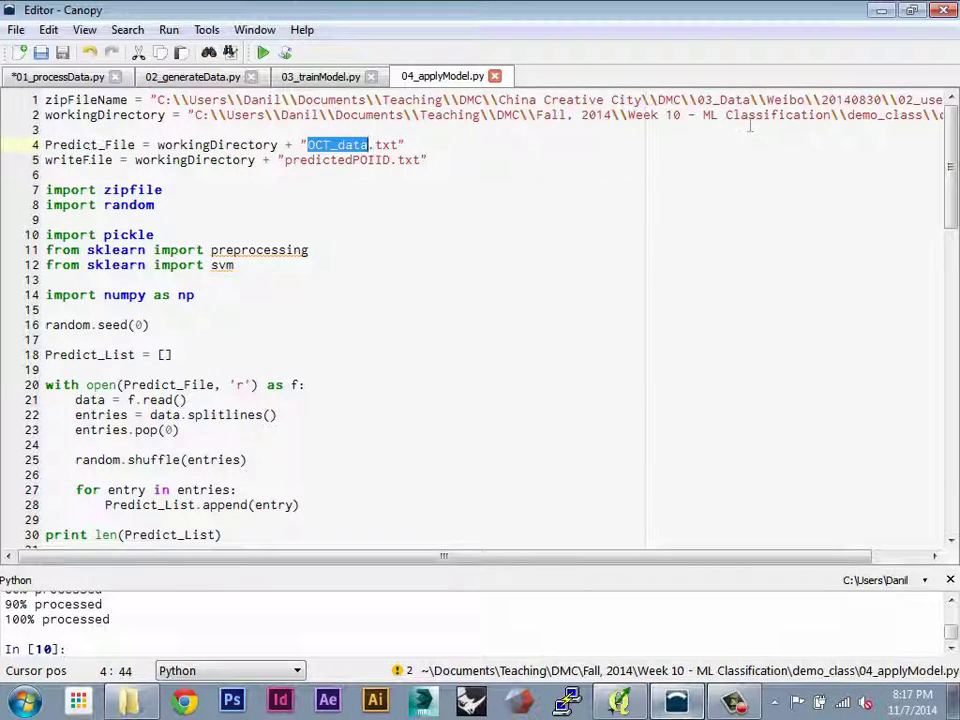
click(881, 12)
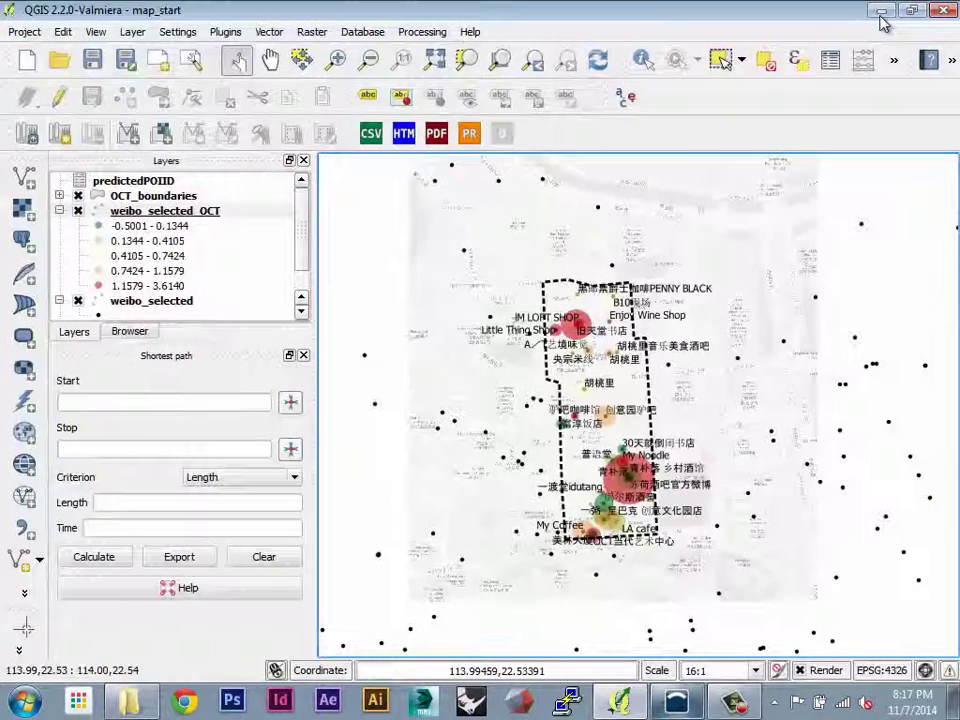